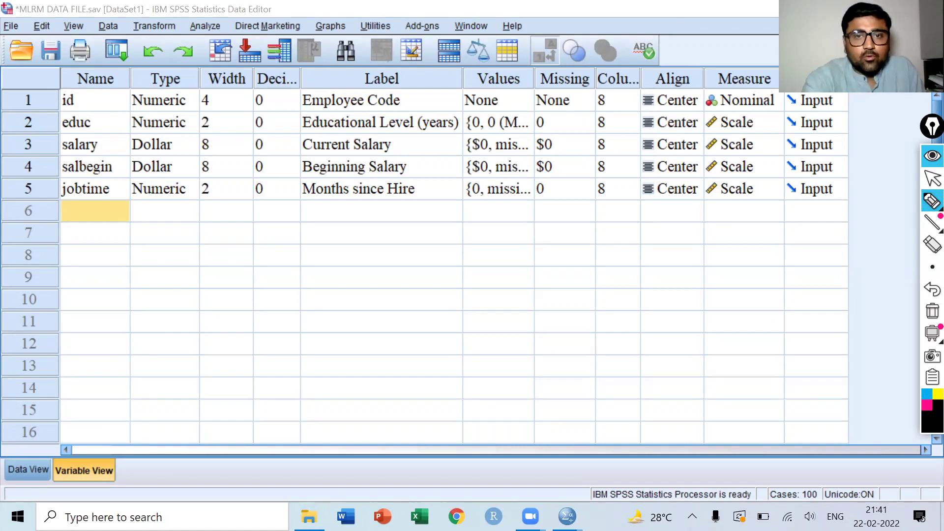
Handwrite the heading MLRM to the right of the Variable View grid and underline it.
mouse_move(797, 227)
mouse_down()
mouse_move(878, 217)
mouse_move(879, 232)
mouse_up()
drag(787, 250, 889, 241)
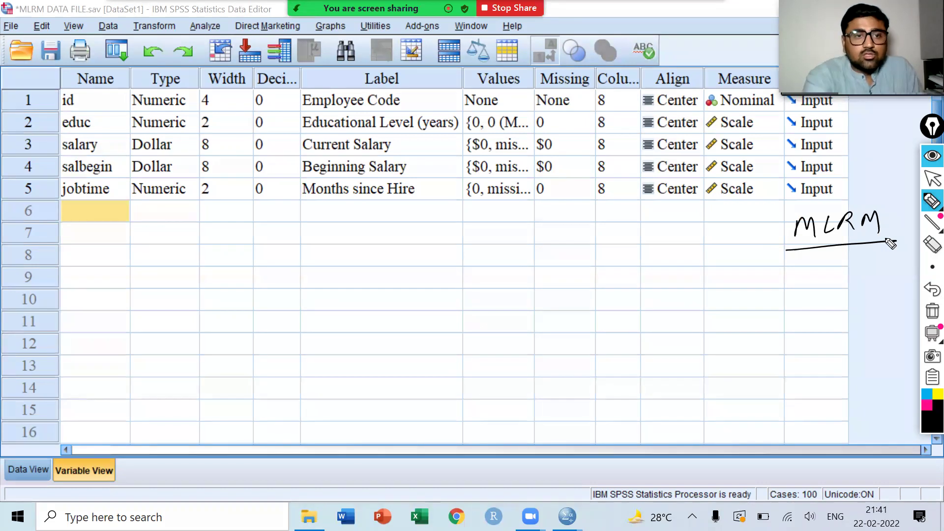
Handwrite SLRM = Y = α + βX + u with X circled, then switch the ink to dark blue.
drag(203, 230, 198, 244)
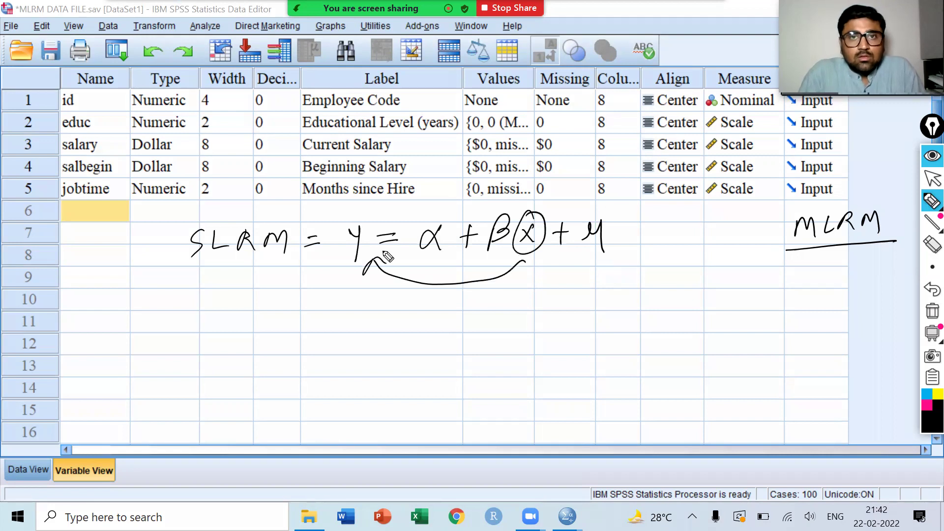
click(925, 429)
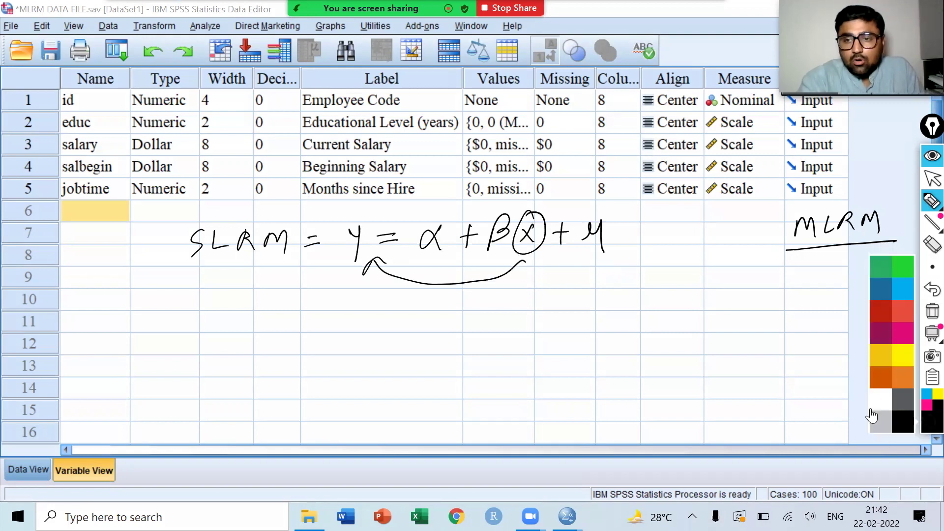
click(880, 289)
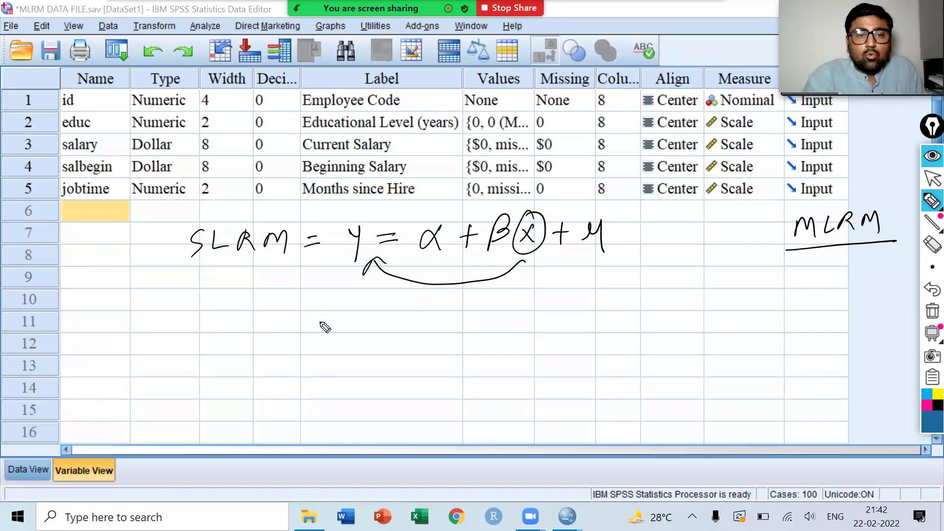
Handwrite 'MLRM =' in blue ink below the variable grid.
drag(195, 338, 225, 334)
drag(238, 311, 250, 336)
drag(255, 337, 268, 334)
drag(279, 336, 294, 334)
drag(309, 318, 319, 318)
drag(310, 324, 321, 323)
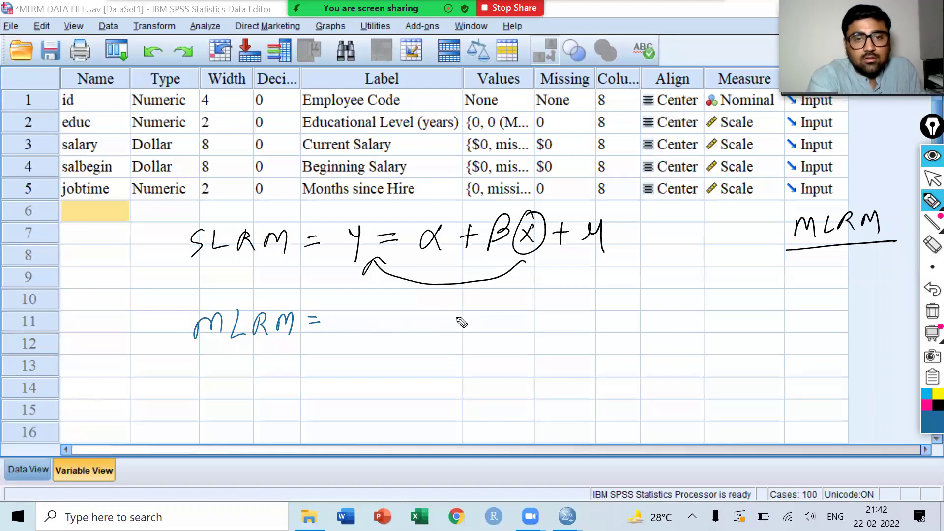
Continue the equation as Y = α + β1X1 + β2X2 + … + βnXn + u.
drag(344, 310, 355, 339)
drag(369, 319, 385, 318)
drag(370, 328, 386, 326)
drag(416, 318, 417, 333)
drag(431, 327, 448, 324)
drag(440, 316, 439, 336)
drag(456, 337, 466, 328)
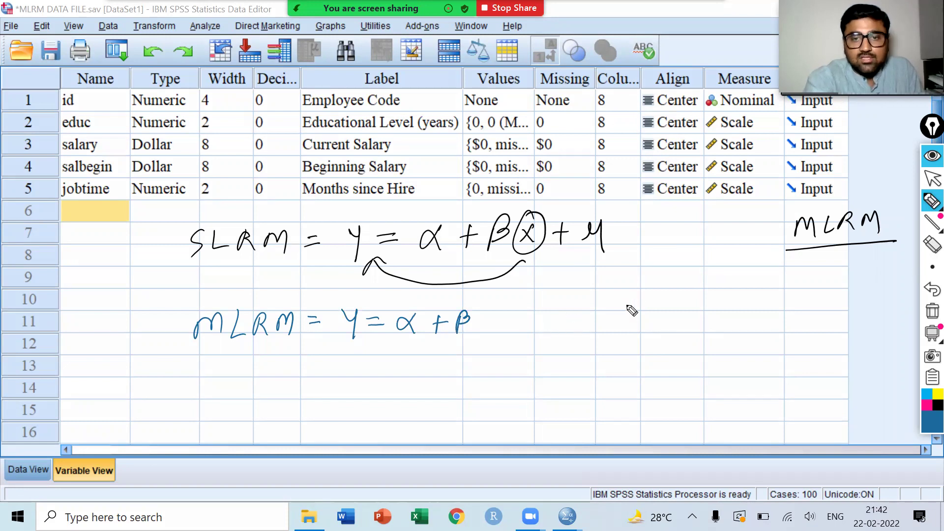
mouse_move(608, 335)
mouse_down()
mouse_move(606, 326)
mouse_move(686, 327)
mouse_move(698, 339)
mouse_move(715, 311)
mouse_move(711, 336)
mouse_move(729, 342)
mouse_move(769, 326)
mouse_move(782, 336)
mouse_up()
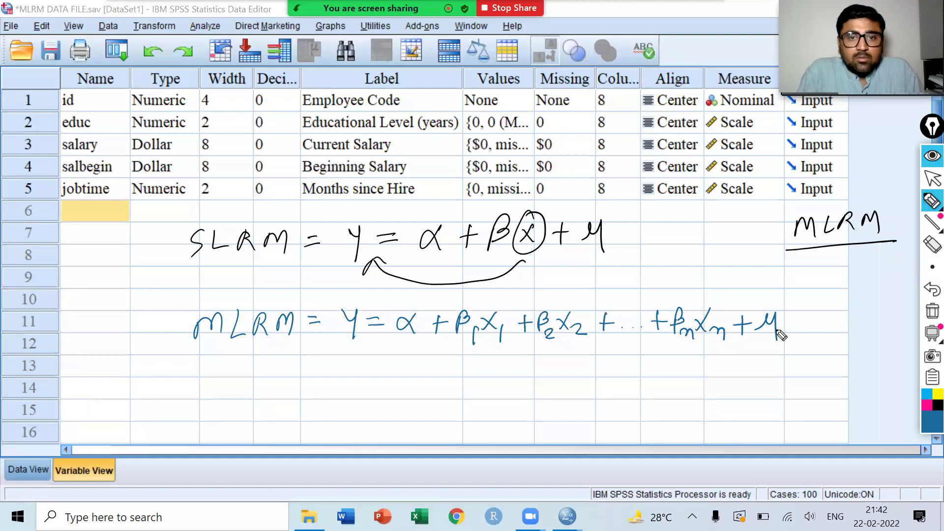
Underline X1, X2 and Xn, and circle β2 in the equation.
drag(484, 351, 499, 350)
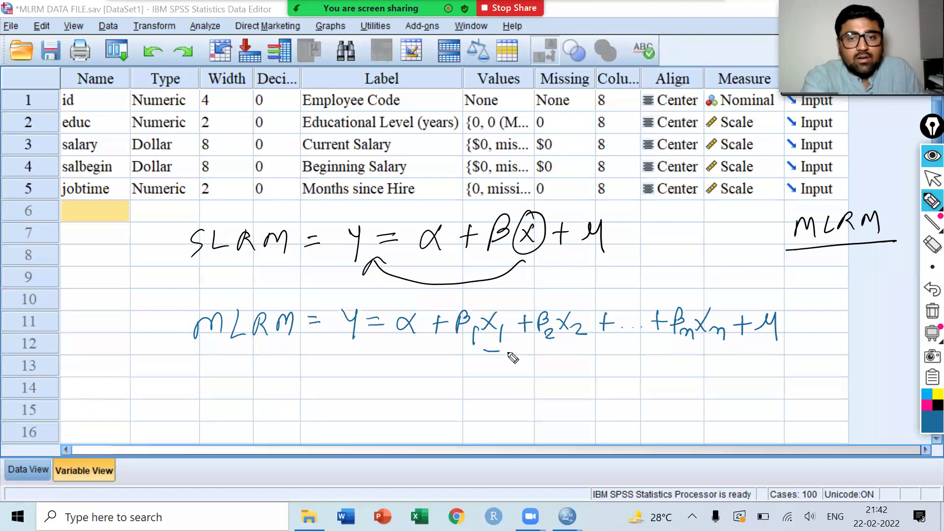
drag(567, 346, 583, 344)
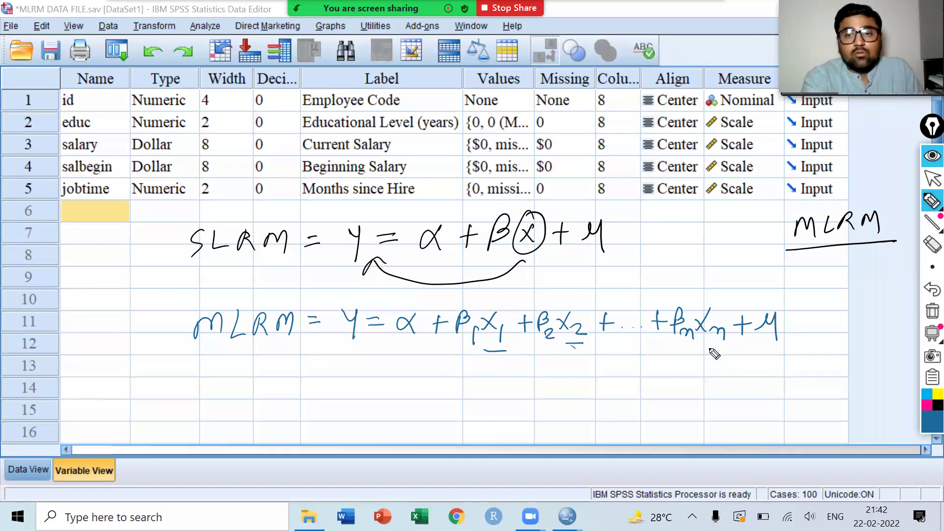
drag(703, 353, 739, 349)
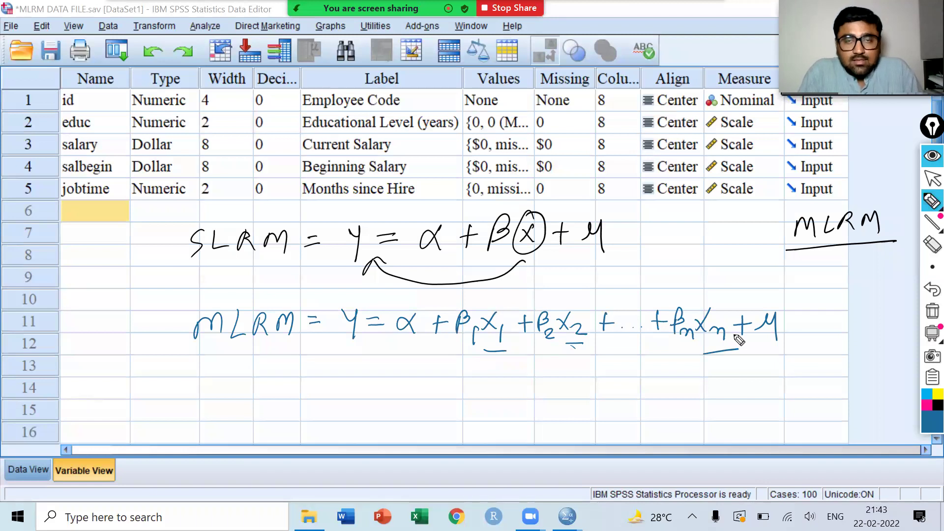
mouse_move(541, 291)
mouse_down()
mouse_move(533, 355)
mouse_move(557, 345)
mouse_move(544, 293)
mouse_up()
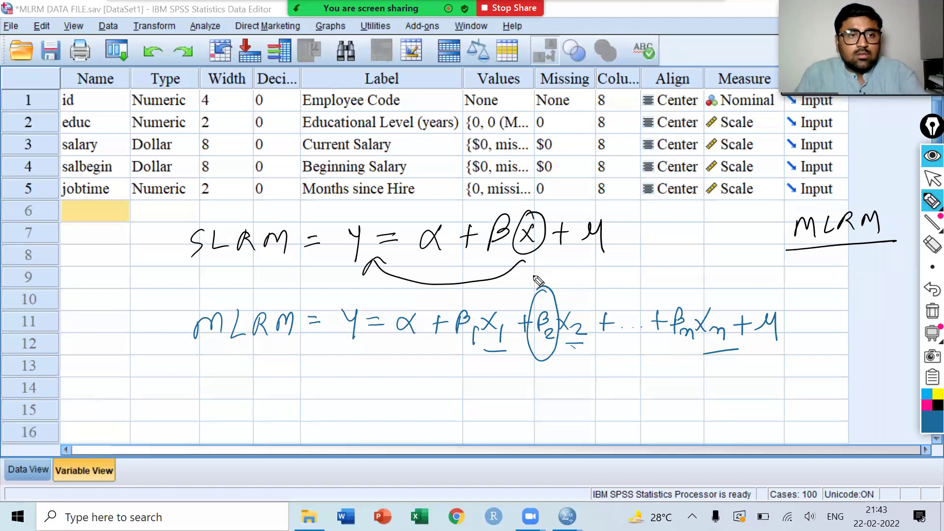
Undo the β2 circle and clear all the handwritten equations from the screen.
click(929, 292)
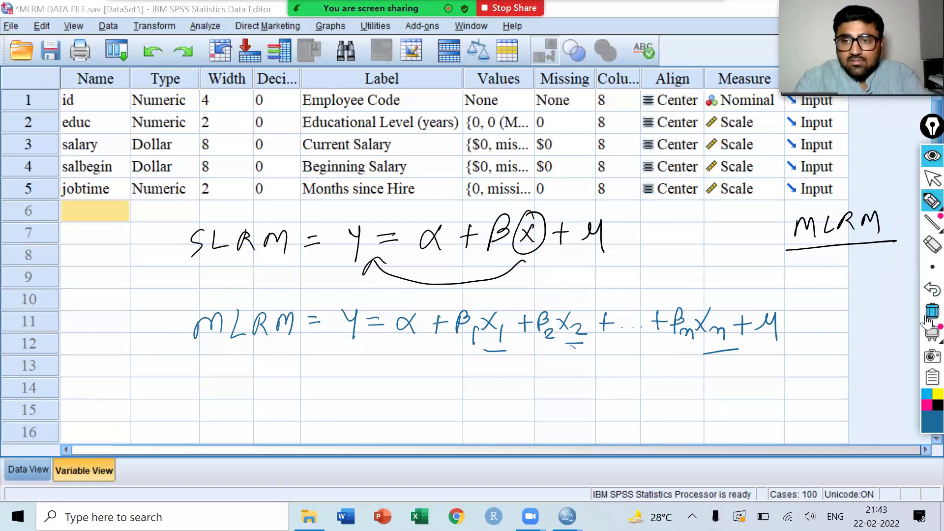
click(931, 311)
mouse_move(927, 334)
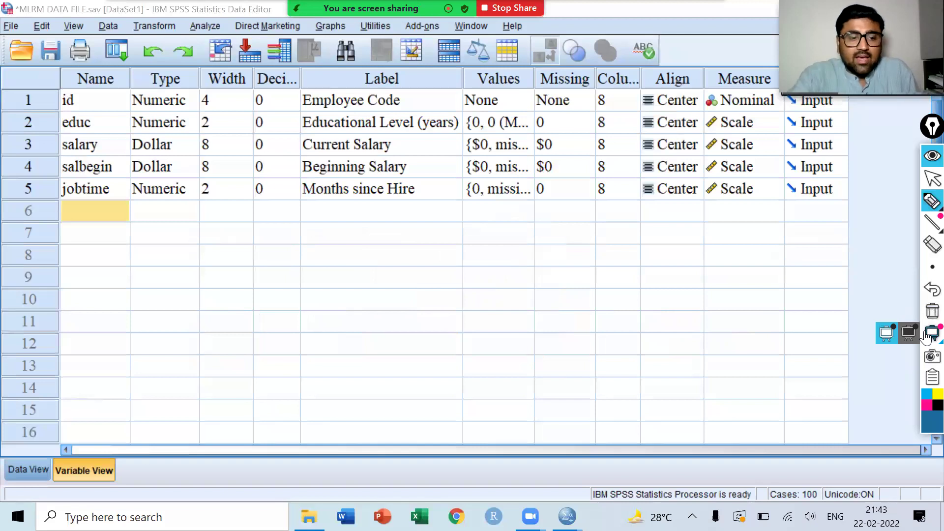
With the arrow tool, select the educ, salary, salbegin and jobtime rows, then return to the pen.
click(932, 179)
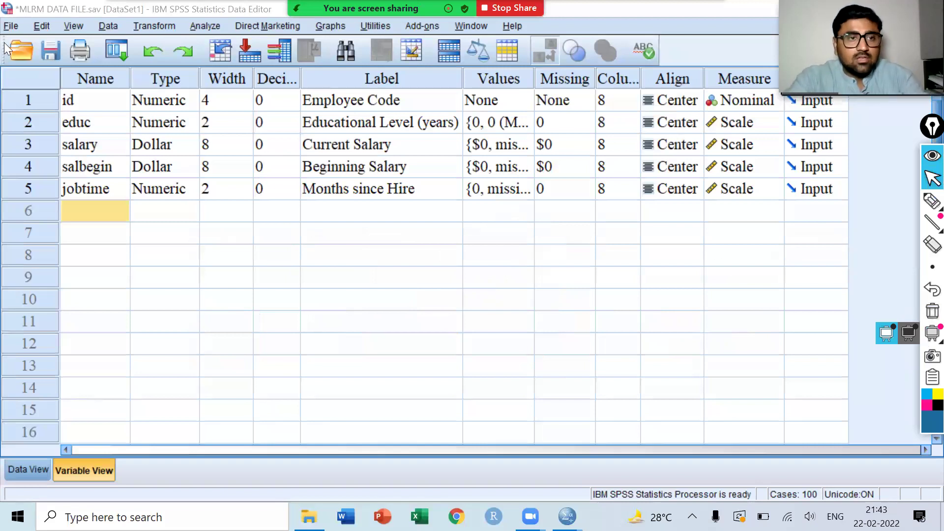
click(34, 126)
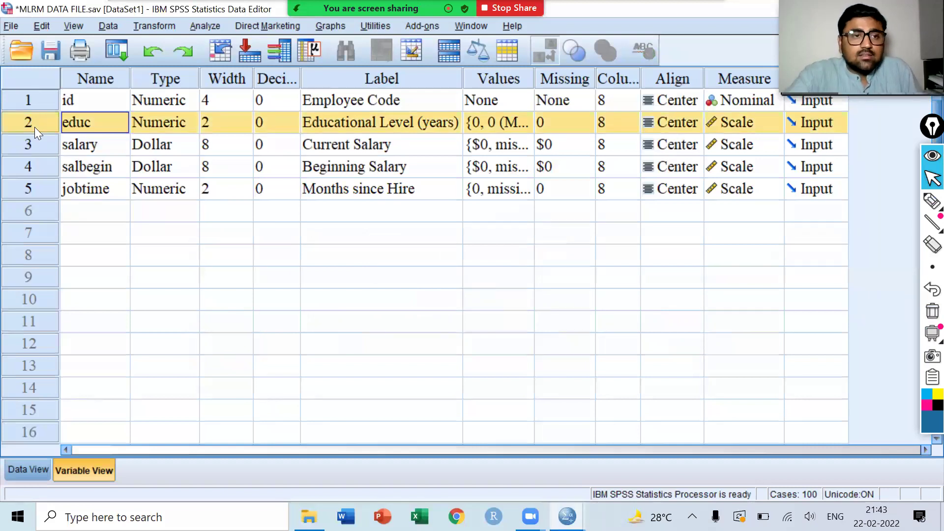
click(32, 145)
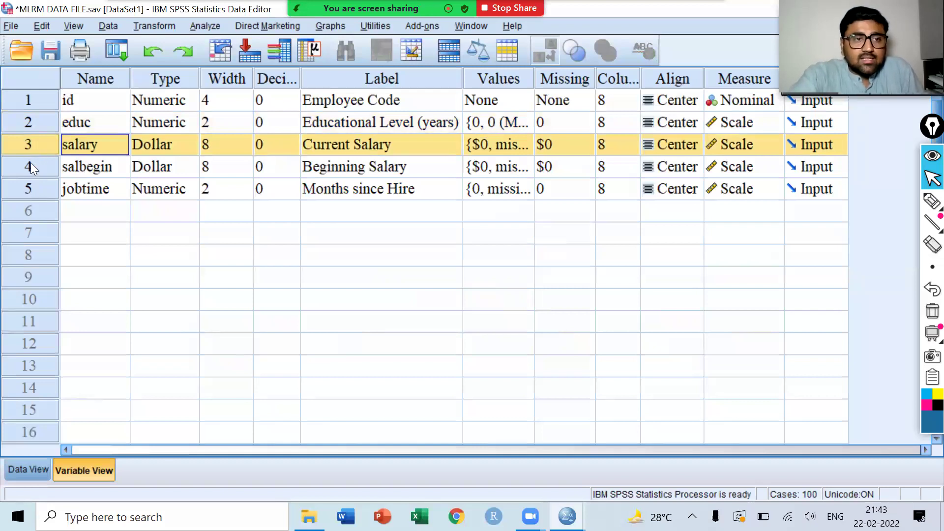
click(30, 164)
click(29, 194)
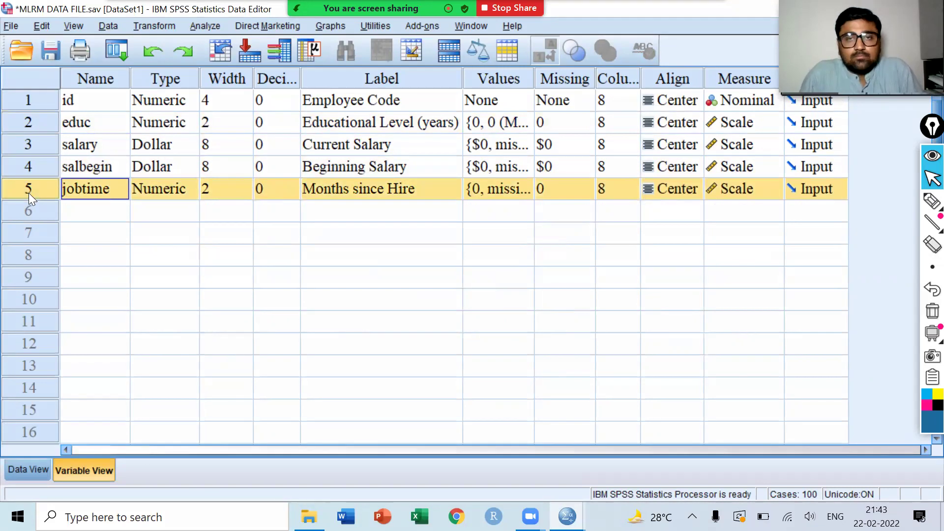
click(927, 271)
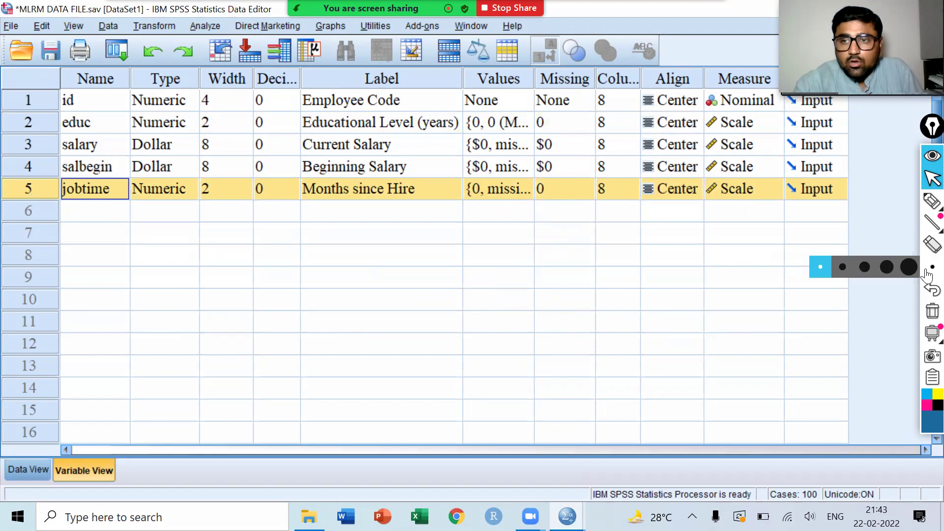
click(932, 200)
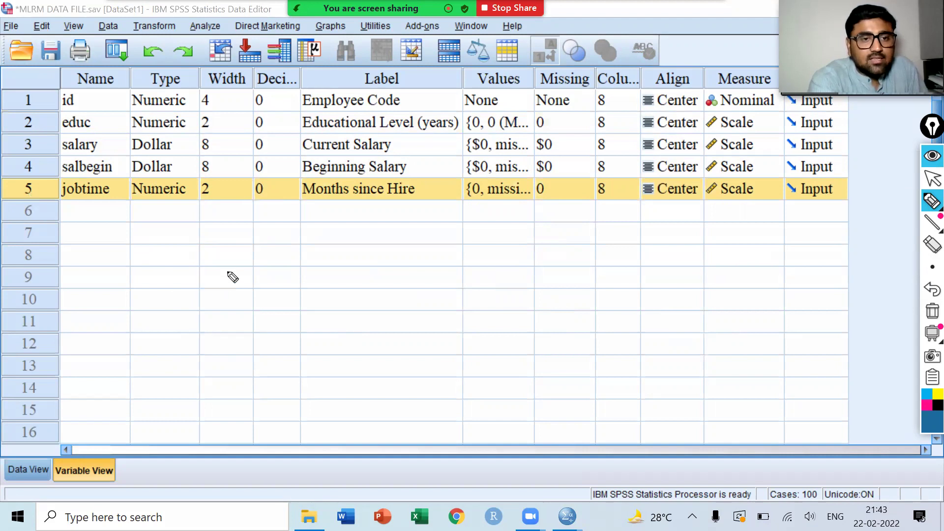
Handwrite Salary = α + β1(E) + β2(BS) + β3(J), then erase it.
drag(160, 260, 302, 283)
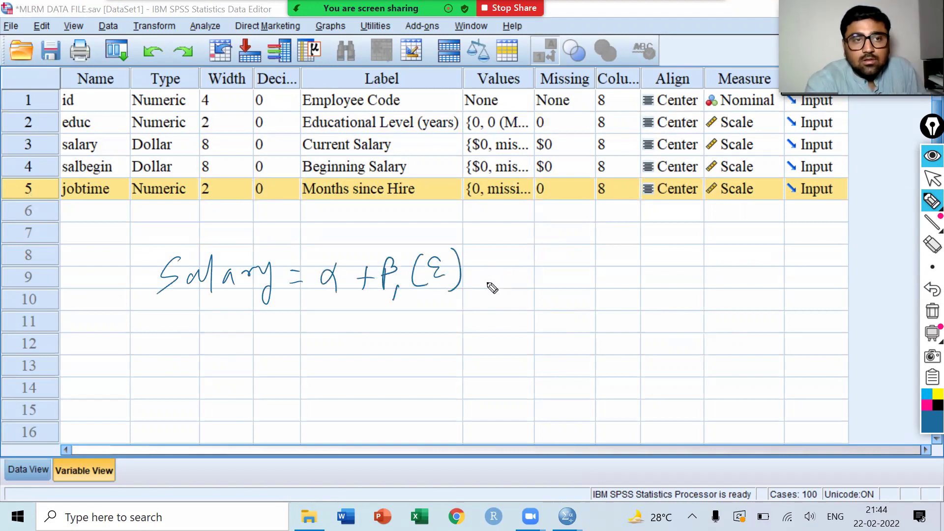
drag(473, 277, 497, 275)
drag(484, 262, 483, 291)
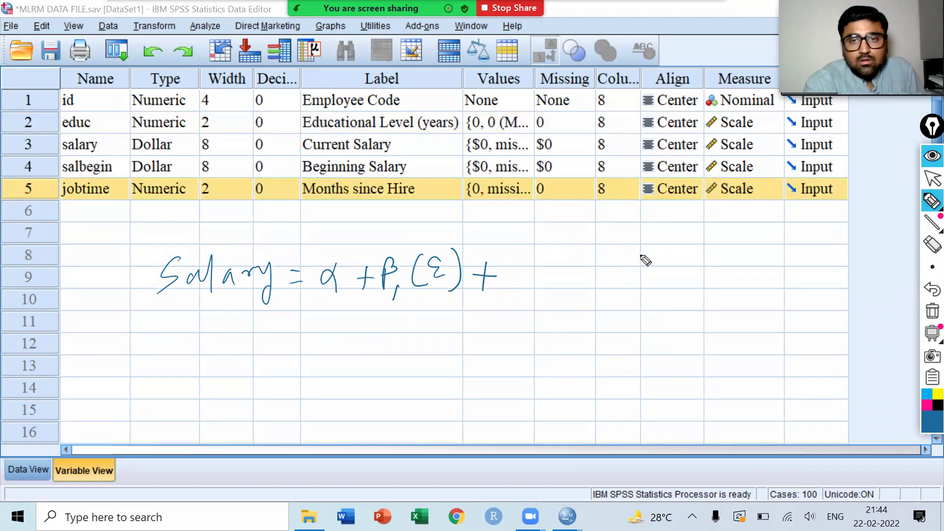
mouse_move(658, 290)
mouse_down()
mouse_move(668, 257)
mouse_move(679, 297)
mouse_up()
mouse_move(702, 239)
mouse_down()
mouse_move(700, 268)
mouse_move(729, 283)
mouse_up()
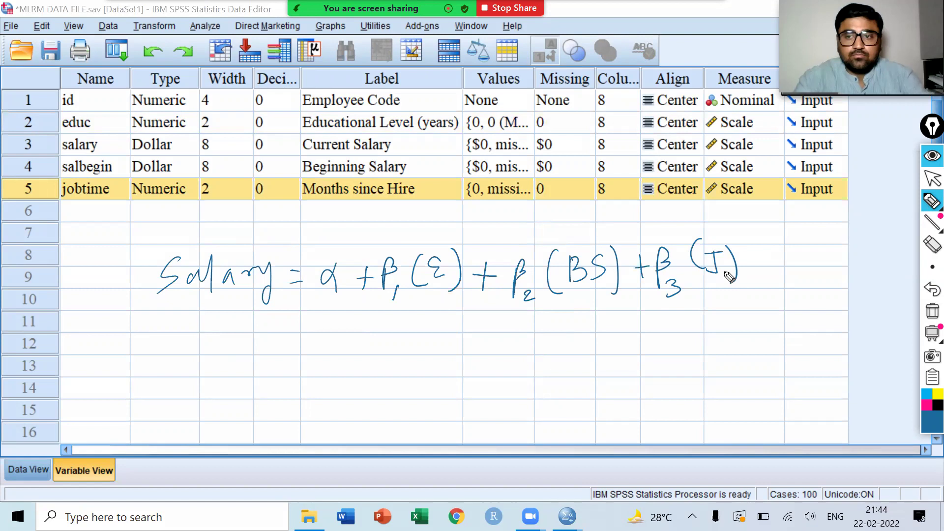
click(929, 313)
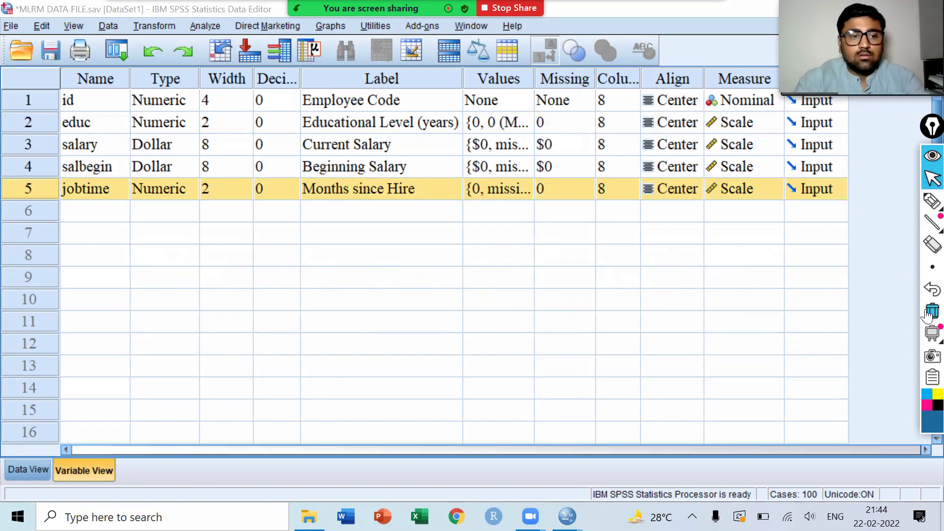
Show the 100 cases in Data View and open the Analyze > Regression menu.
click(26, 463)
click(534, 121)
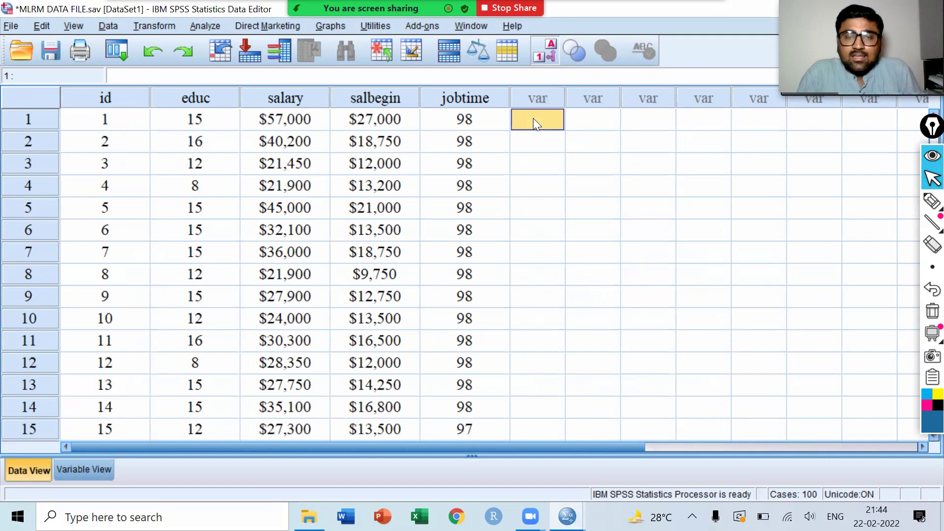
click(206, 26)
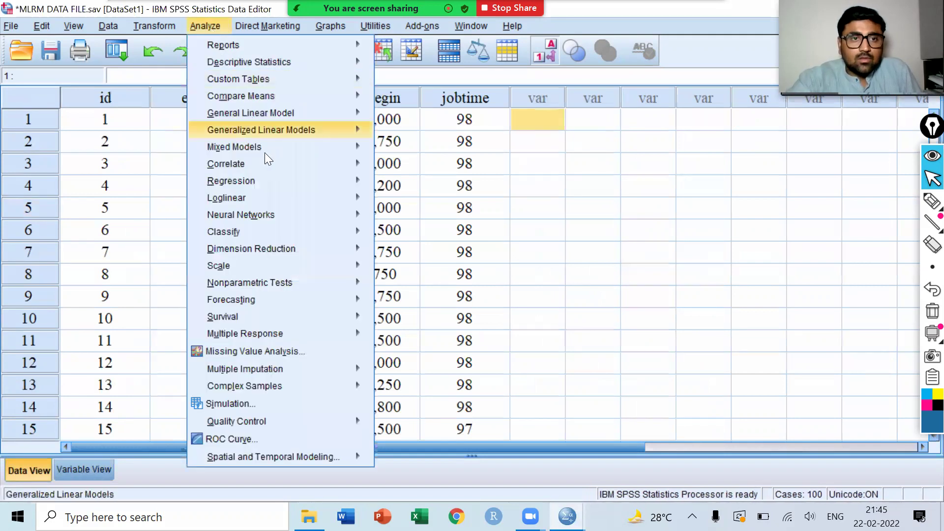
mouse_move(314, 182)
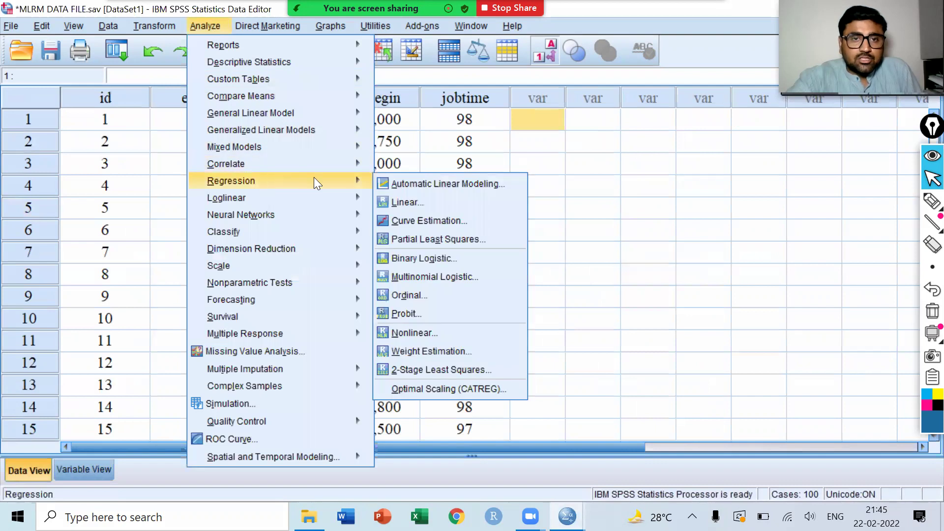
In a reset Linear Regression, set Current Salary as dependent; Educational Level, Beginning Salary, Months since Hire as independents.
click(487, 201)
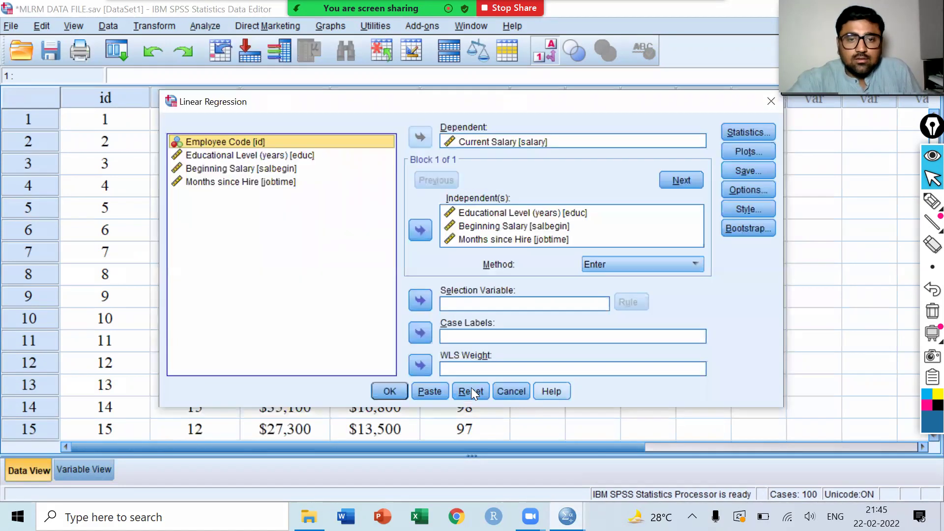
click(471, 390)
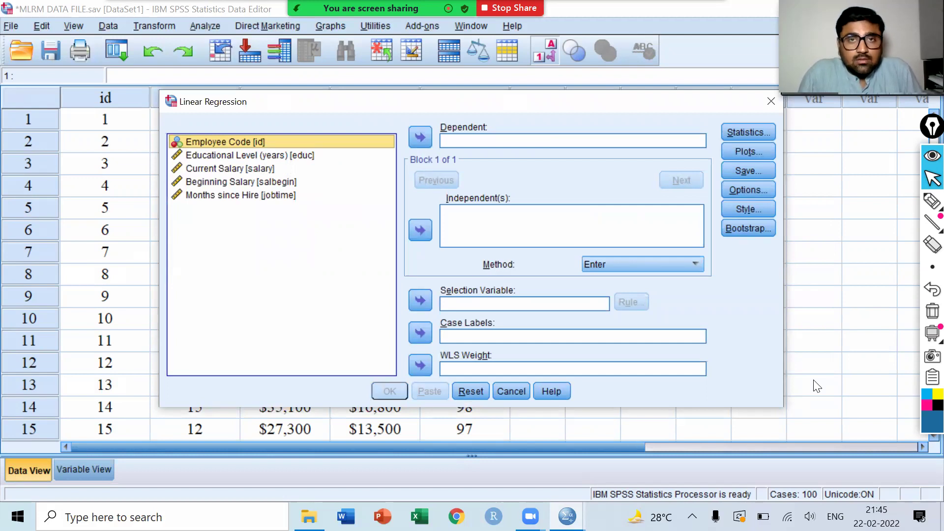
click(239, 169)
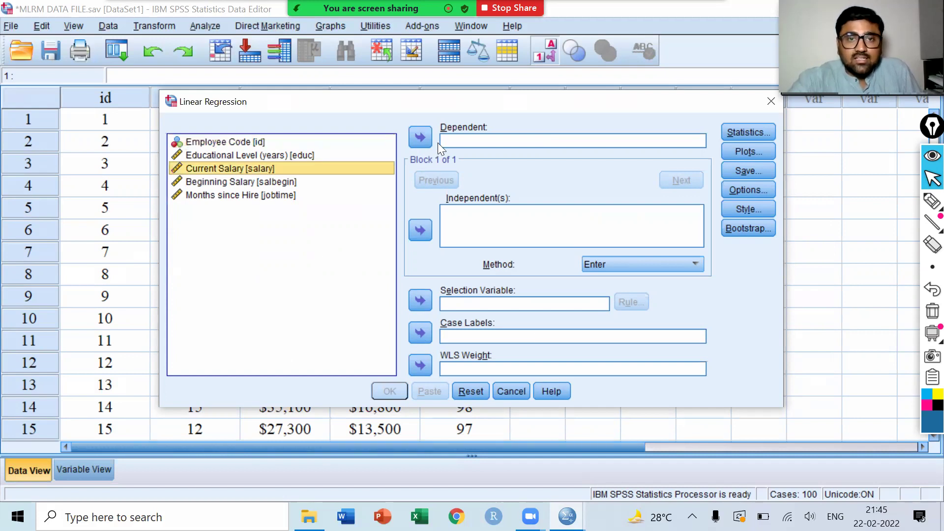
click(421, 137)
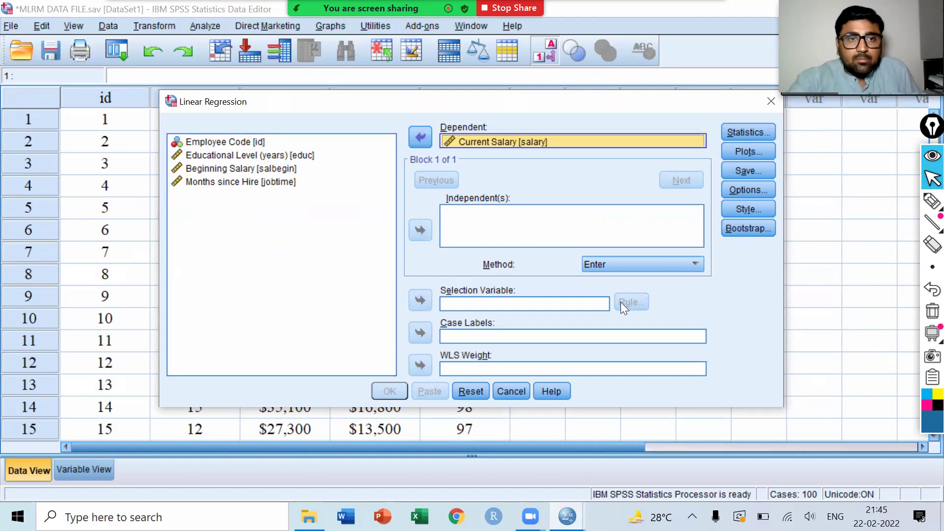
click(231, 156)
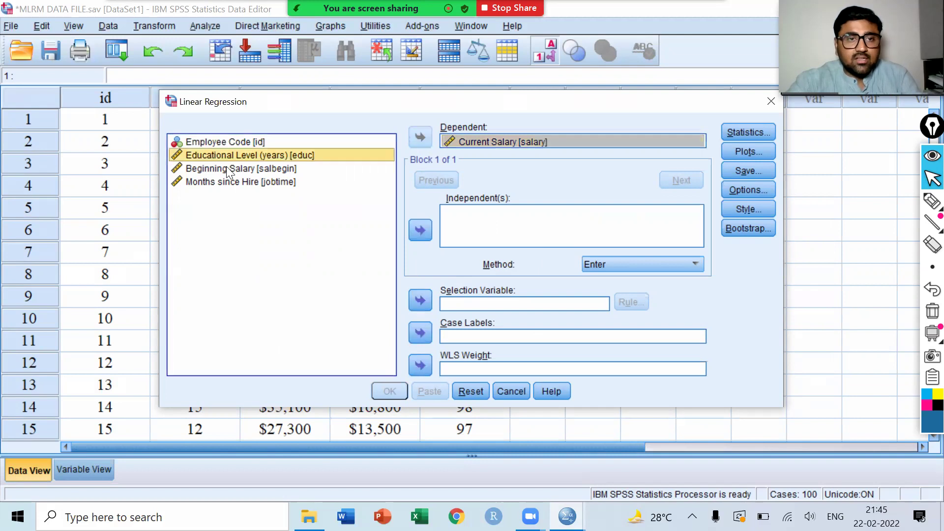
ctrl+click(234, 168)
ctrl+click(234, 181)
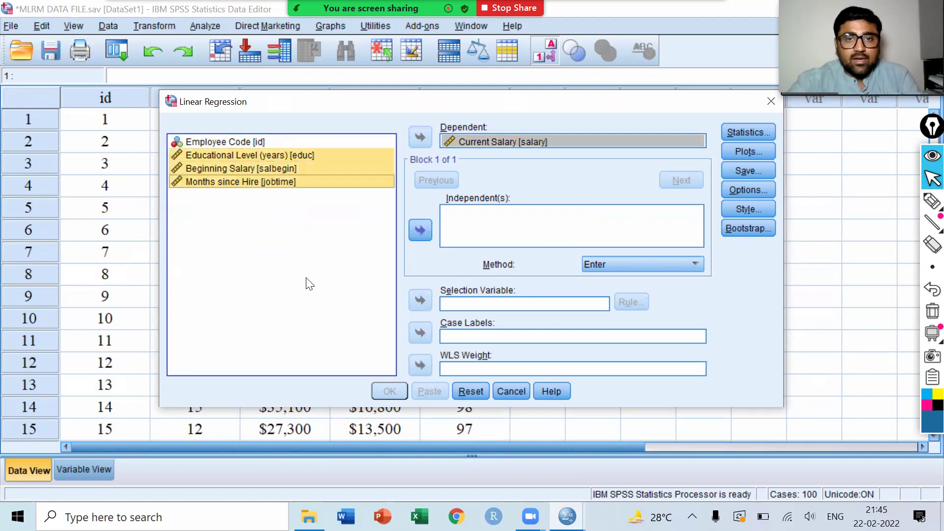
click(421, 230)
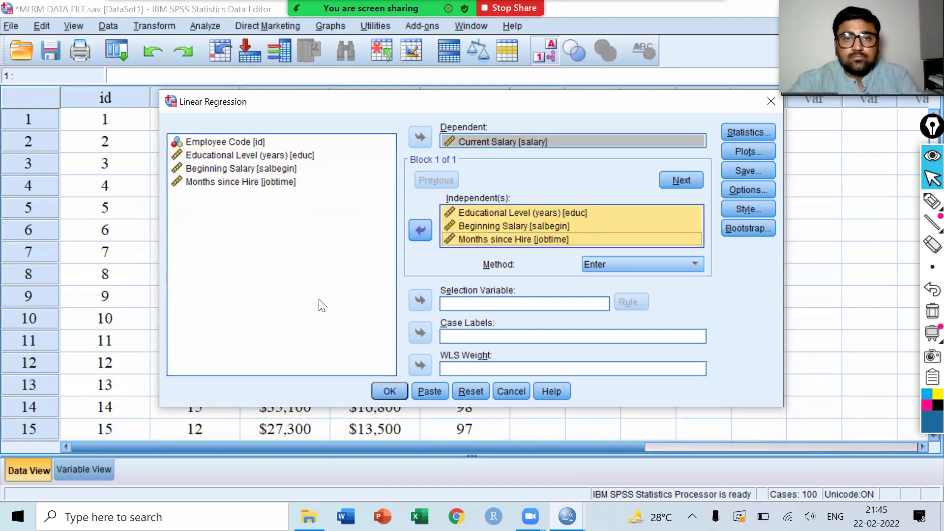
Run the linear regression and select the Model Summary table in the Viewer.
click(388, 391)
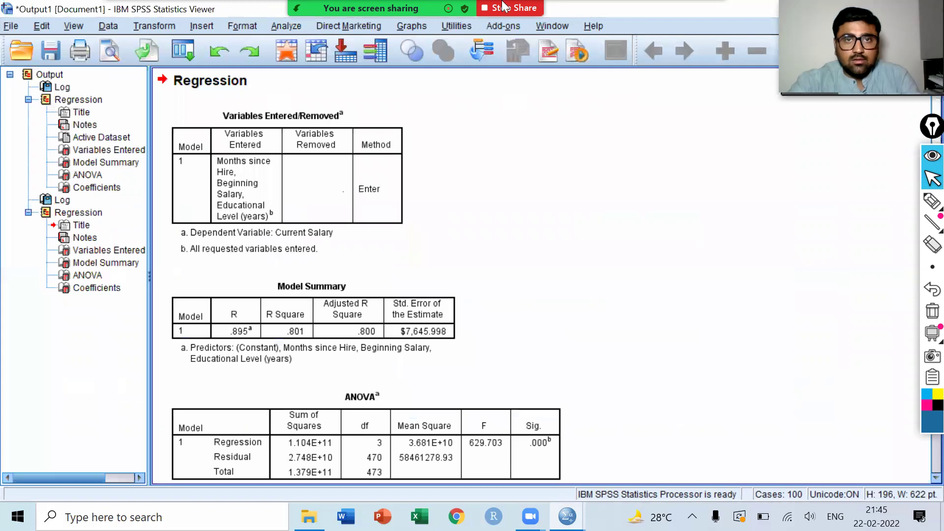
mouse_move(468, 16)
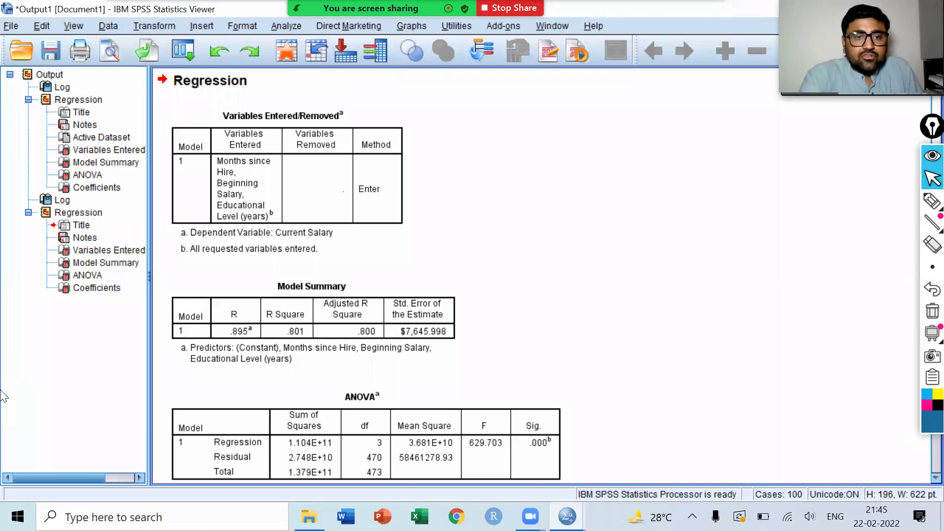
click(261, 310)
Circle R Square .801 with thicker ink and annotate it 0.801, 80%.
click(932, 201)
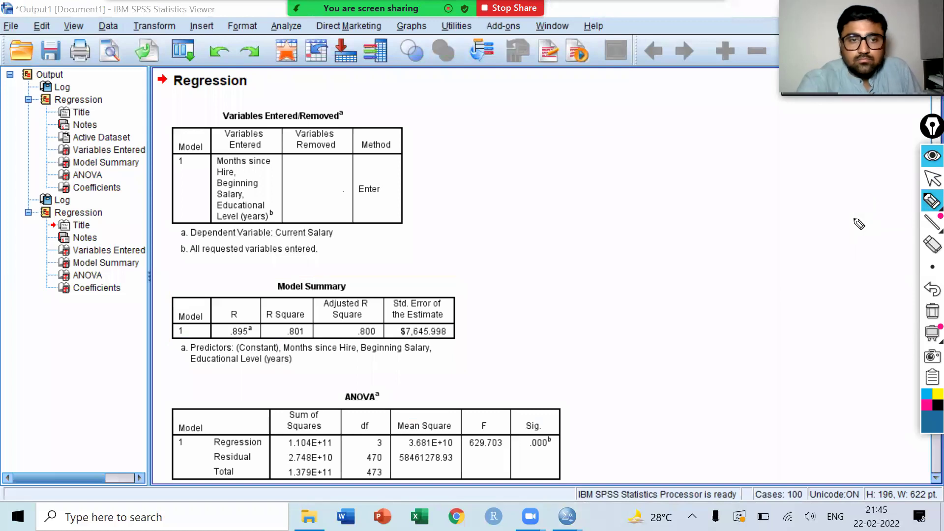
mouse_move(273, 295)
mouse_down()
mouse_move(315, 298)
mouse_move(257, 301)
mouse_up()
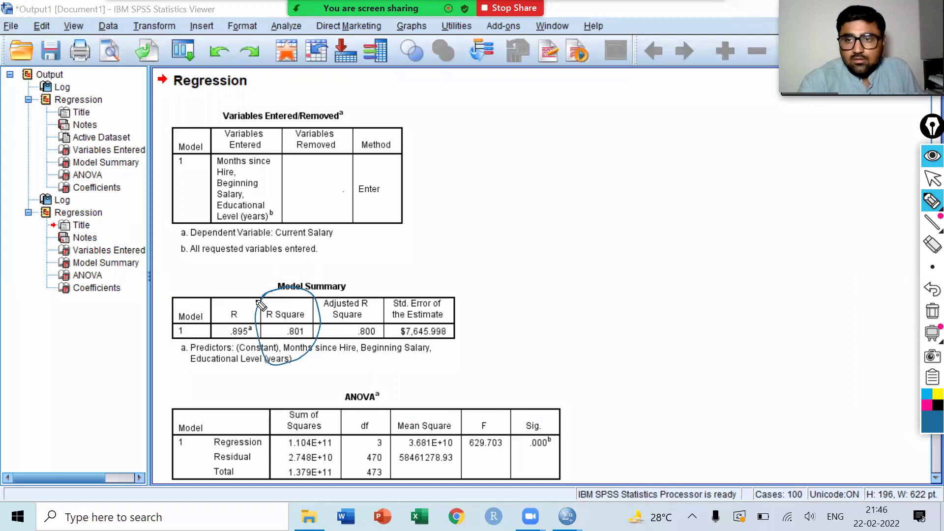
click(933, 266)
click(840, 269)
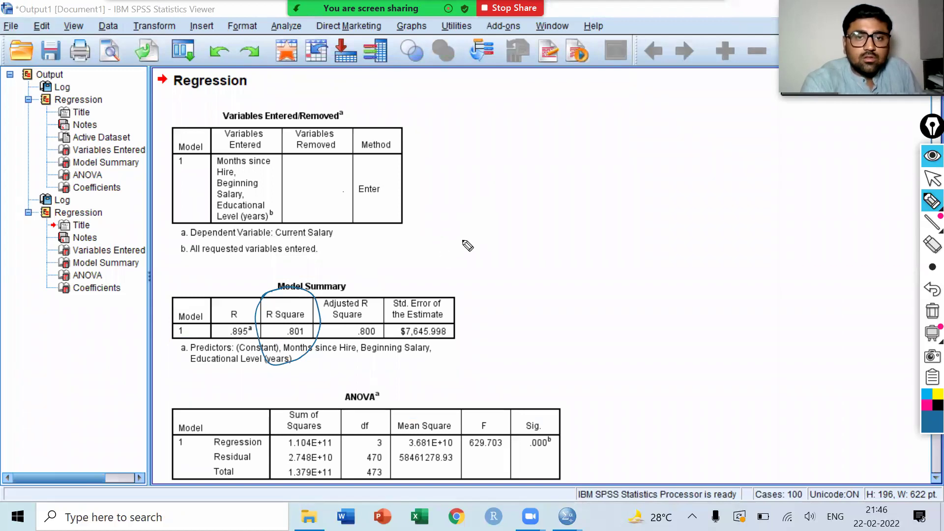
drag(360, 270, 475, 209)
drag(474, 173, 467, 183)
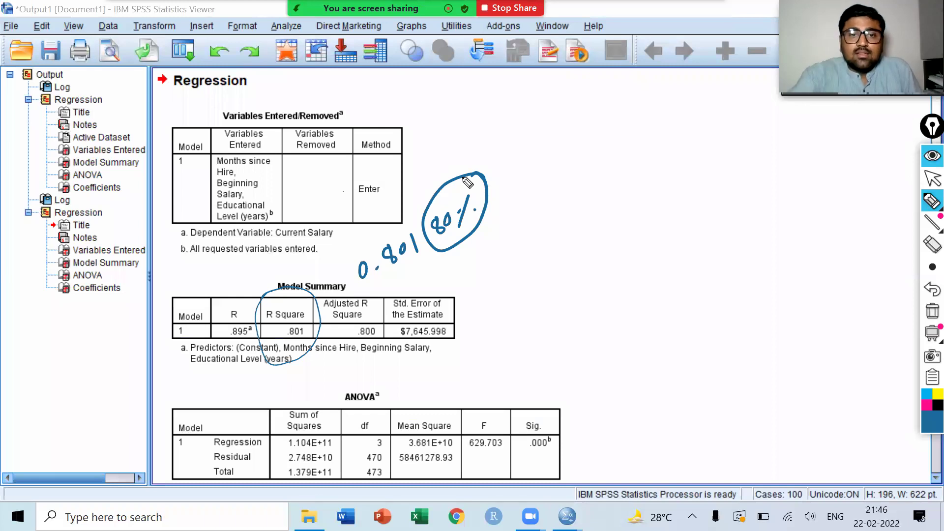
Circle the ANOVA Sig. value .000 using the small ink thickness.
scroll(680, 388, up, 2)
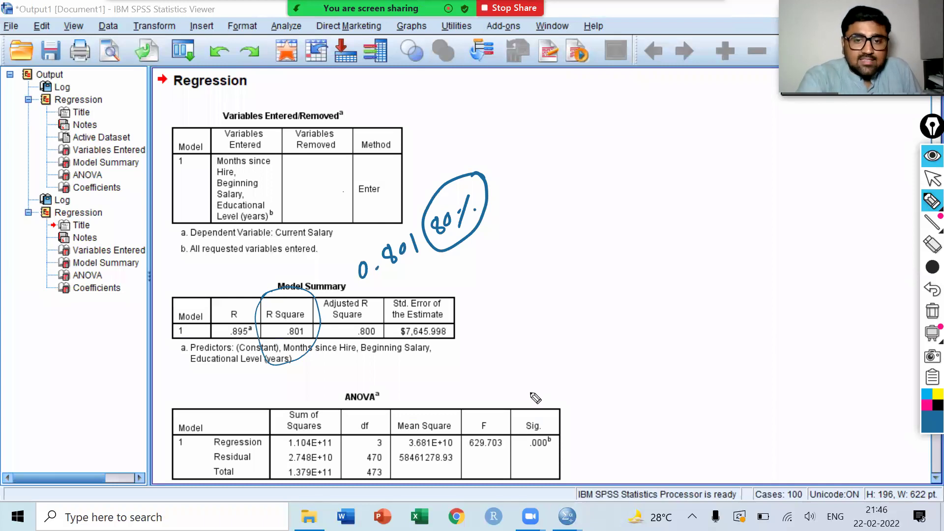
mouse_move(536, 398)
mouse_down()
mouse_move(525, 463)
mouse_move(547, 470)
mouse_move(566, 408)
mouse_move(519, 409)
mouse_up()
click(930, 311)
click(932, 267)
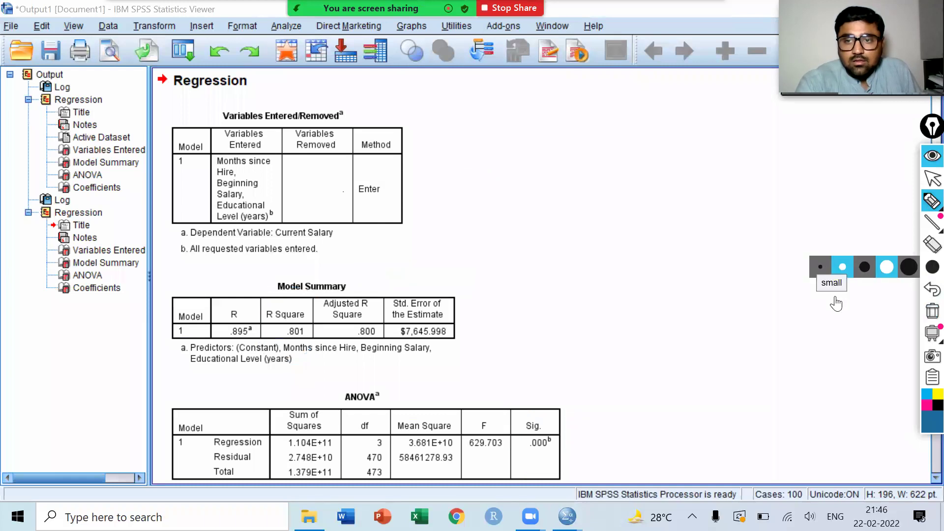
click(820, 267)
drag(539, 389, 523, 395)
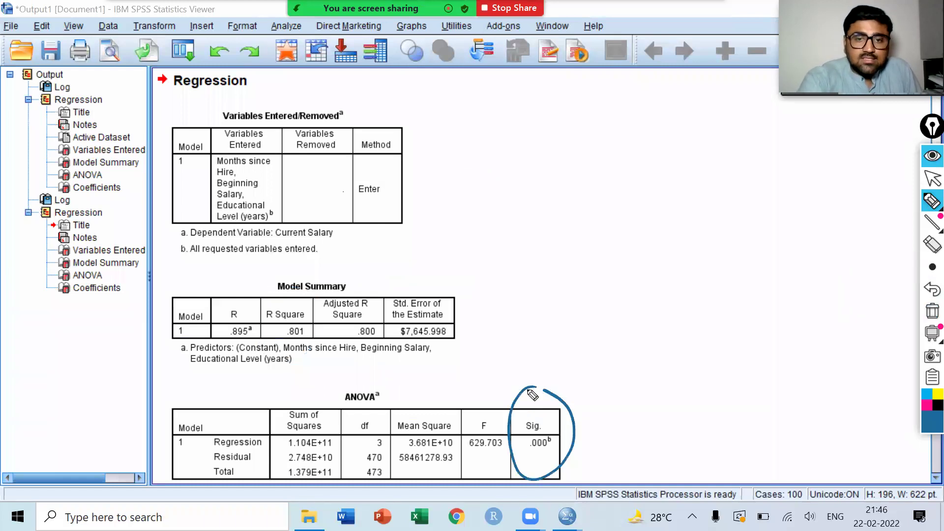
Write an underlined '<0.05' note beside the circled Sig. value with an upward arrow.
mouse_move(600, 388)
mouse_down()
mouse_move(608, 405)
mouse_move(622, 378)
mouse_move(654, 360)
mouse_move(668, 328)
mouse_up()
click(633, 376)
drag(625, 406, 681, 369)
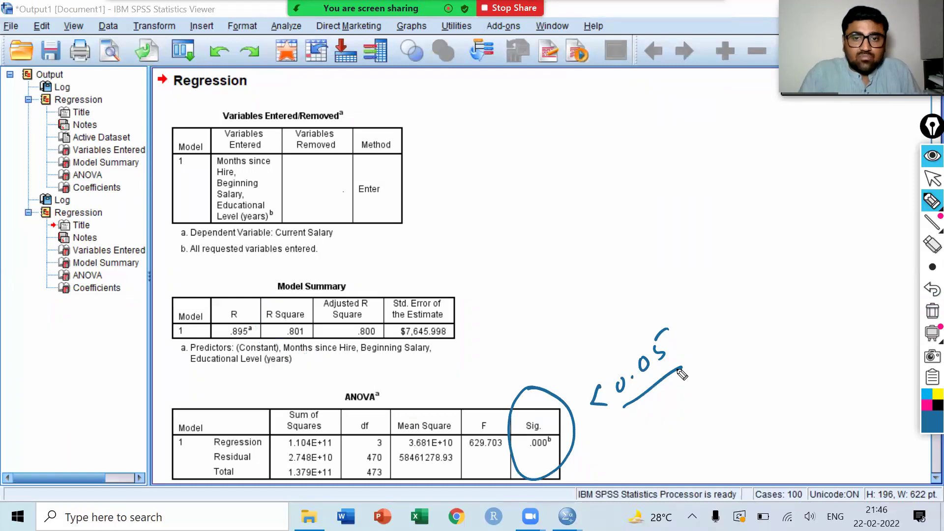
click(537, 361)
drag(535, 362, 553, 307)
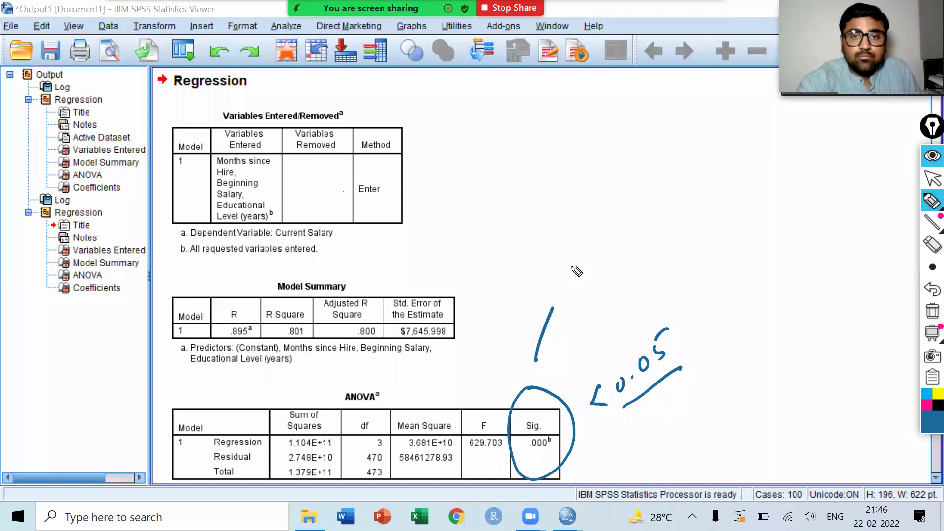
Handwrite 'significant → better than intercept only model' next to the ANOVA table.
drag(576, 262, 562, 285)
mouse_move(583, 250)
mouse_down()
mouse_move(670, 214)
mouse_move(679, 192)
mouse_move(728, 179)
mouse_move(743, 156)
mouse_up()
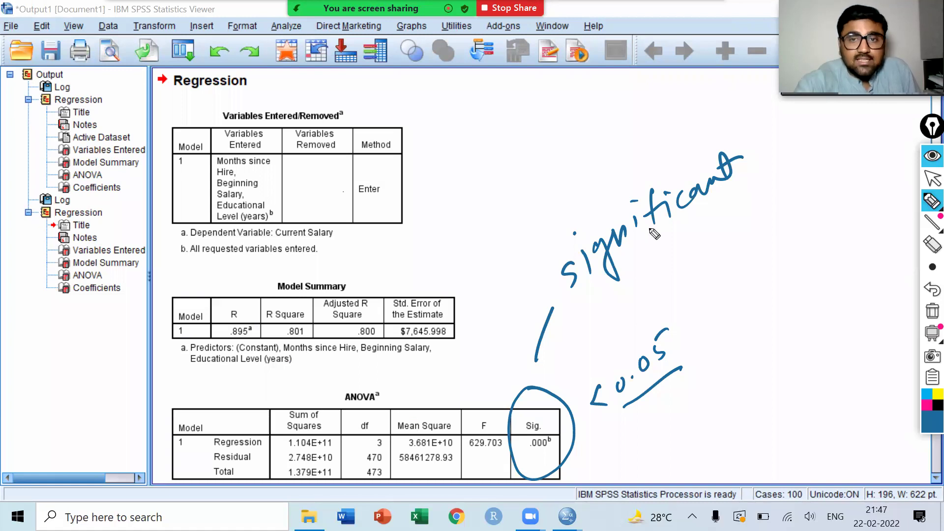
mouse_move(652, 230)
mouse_down()
mouse_move(681, 297)
mouse_move(737, 246)
mouse_move(782, 186)
mouse_move(810, 190)
mouse_move(844, 170)
mouse_up()
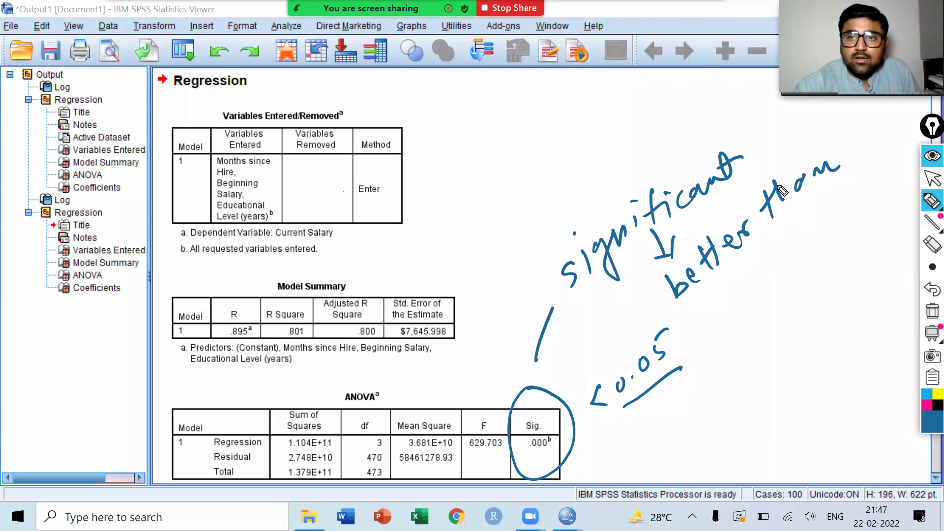
drag(782, 202, 826, 172)
mouse_move(730, 311)
mouse_down()
mouse_move(833, 217)
mouse_move(842, 222)
mouse_up()
mouse_move(774, 313)
mouse_down()
mouse_move(801, 281)
mouse_move(815, 296)
mouse_move(837, 247)
mouse_move(875, 228)
mouse_move(878, 203)
mouse_move(898, 213)
mouse_up()
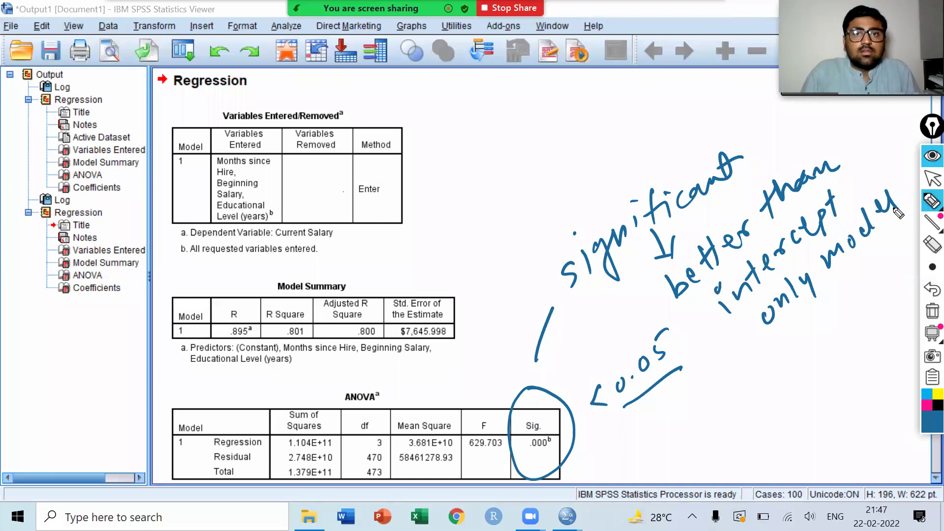
Clear the ANOVA notes, scroll to the Coefficients table and set the pen to dark magenta.
click(927, 314)
scroll(712, 301, down, 10)
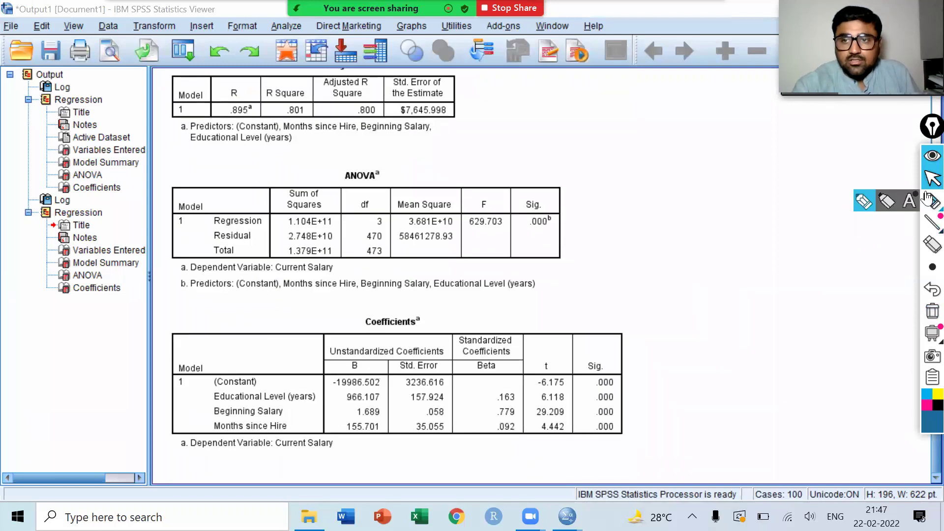
click(862, 204)
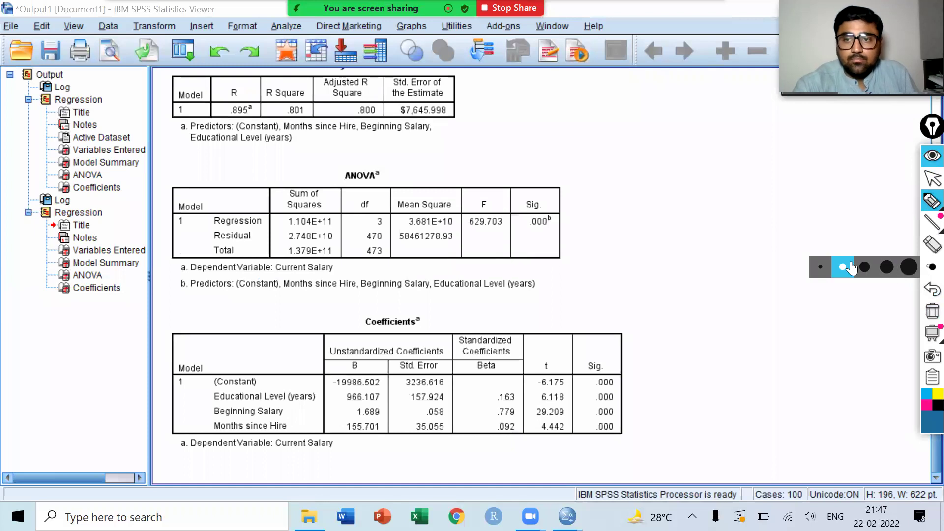
click(926, 410)
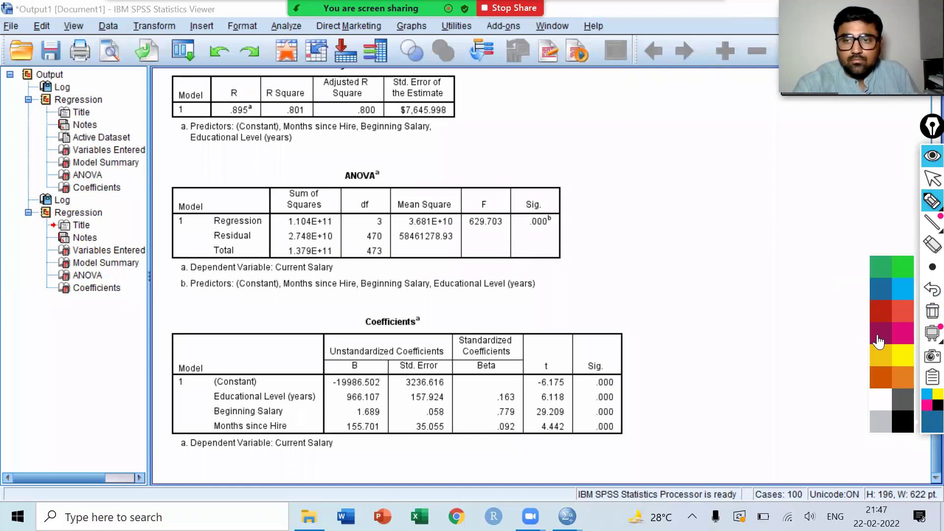
click(872, 366)
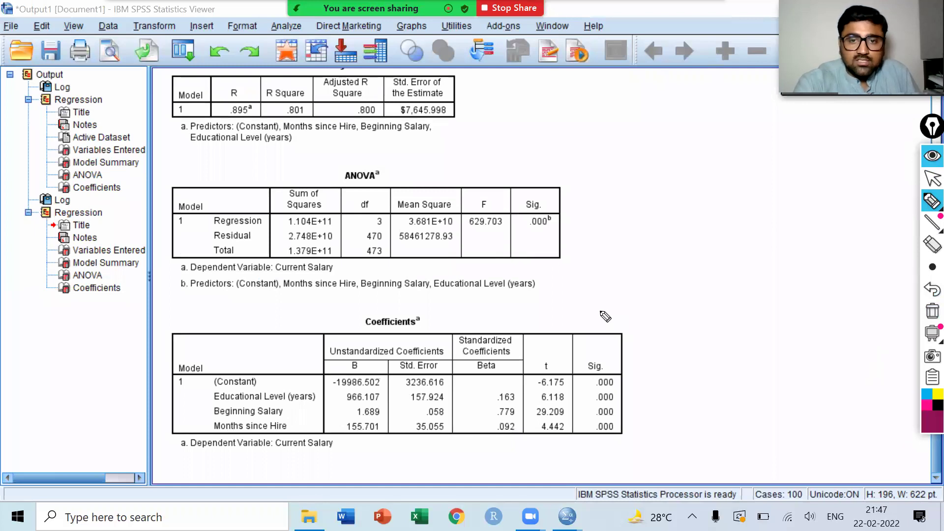
Circle the Coefficients Sig. column marked '<0.05', then circle the B column.
mouse_move(605, 316)
mouse_down()
mouse_move(628, 429)
mouse_move(631, 361)
mouse_move(606, 311)
mouse_up()
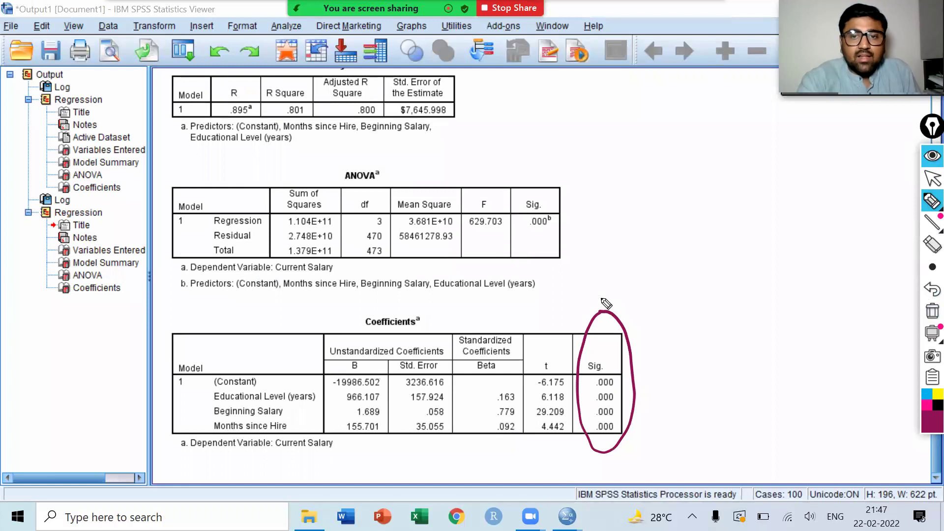
drag(666, 316, 667, 338)
drag(685, 309, 683, 310)
click(694, 315)
mouse_move(710, 291)
mouse_down()
mouse_move(704, 303)
mouse_move(710, 291)
mouse_up()
mouse_move(722, 281)
mouse_down()
mouse_move(719, 294)
mouse_move(732, 268)
mouse_up()
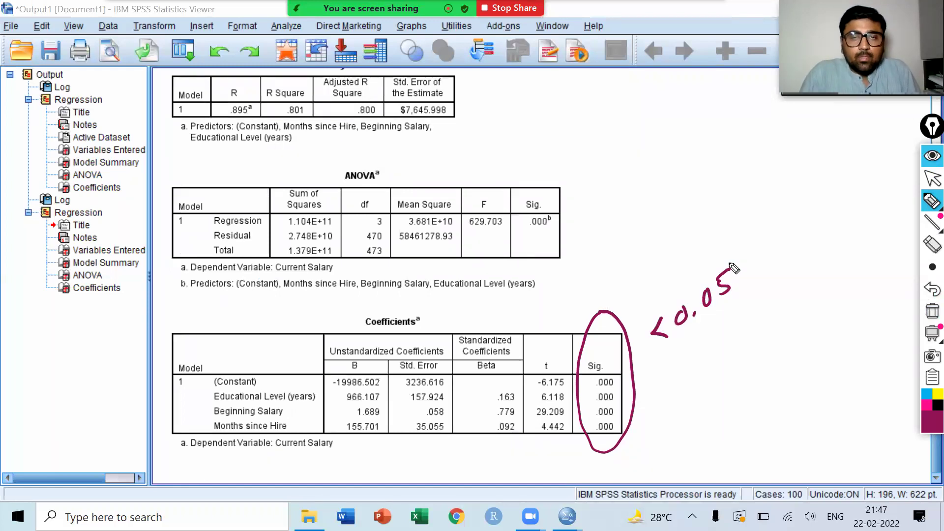
mouse_move(344, 306)
mouse_down()
mouse_move(319, 342)
mouse_move(318, 458)
mouse_move(362, 475)
mouse_move(392, 399)
mouse_move(378, 327)
mouse_move(341, 305)
mouse_up()
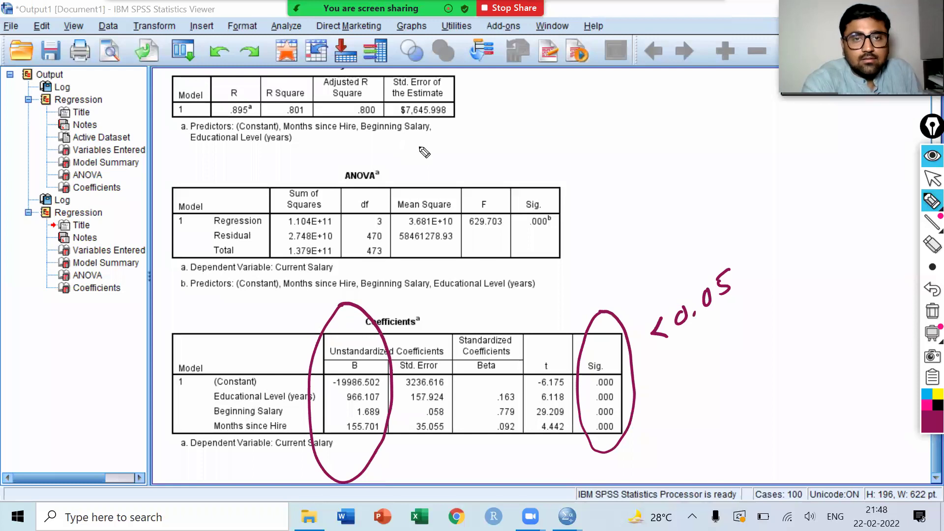
Handwrite the first line of the equation: S = -19986.502 + 966.107(E).
drag(407, 145, 394, 162)
drag(423, 151, 433, 150)
drag(423, 157, 433, 156)
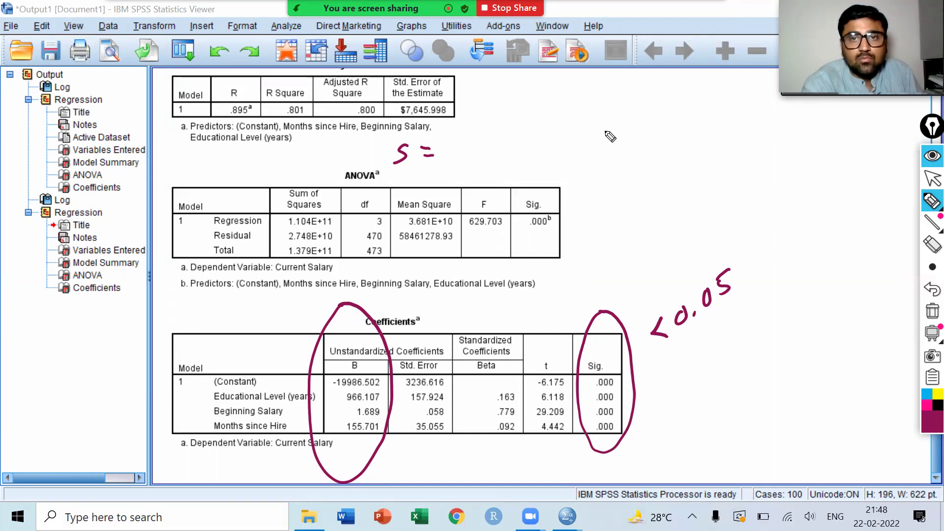
drag(601, 134, 615, 132)
mouse_move(609, 124)
mouse_down()
mouse_move(608, 141)
mouse_move(636, 143)
mouse_up()
mouse_move(658, 118)
mouse_down()
mouse_move(652, 131)
mouse_move(693, 134)
mouse_up()
mouse_move(708, 120)
mouse_down()
mouse_move(721, 131)
mouse_move(738, 123)
mouse_up()
mouse_move(750, 106)
mouse_down()
mouse_move(746, 137)
mouse_move(756, 122)
mouse_move(779, 134)
mouse_up()
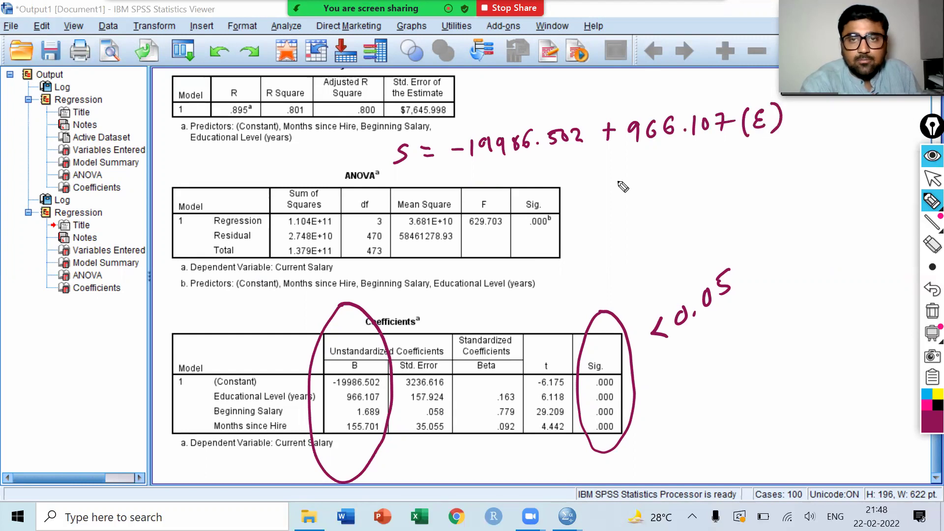
Continue the equation with + 1.689(BS) and + 155.701(J) on the following lines.
mouse_move(609, 165)
mouse_down()
mouse_move(607, 182)
mouse_move(617, 173)
mouse_move(637, 184)
mouse_move(679, 179)
mouse_up()
click(650, 181)
mouse_move(681, 163)
mouse_down()
mouse_move(682, 182)
mouse_move(704, 190)
mouse_up()
mouse_move(728, 154)
mouse_down()
mouse_move(723, 185)
mouse_move(736, 162)
mouse_move(735, 180)
mouse_move(760, 174)
mouse_up()
mouse_move(608, 204)
mouse_down()
mouse_move(608, 221)
mouse_move(619, 215)
mouse_move(640, 227)
mouse_up()
mouse_move(658, 208)
mouse_down()
mouse_move(654, 226)
mouse_move(670, 204)
mouse_up()
mouse_move(677, 207)
mouse_down()
mouse_move(674, 225)
mouse_move(693, 198)
mouse_move(697, 214)
mouse_move(717, 220)
mouse_move(735, 201)
mouse_move(747, 213)
mouse_move(785, 208)
mouse_up()
mouse_move(781, 186)
mouse_down()
mouse_move(805, 182)
mouse_move(804, 207)
mouse_up()
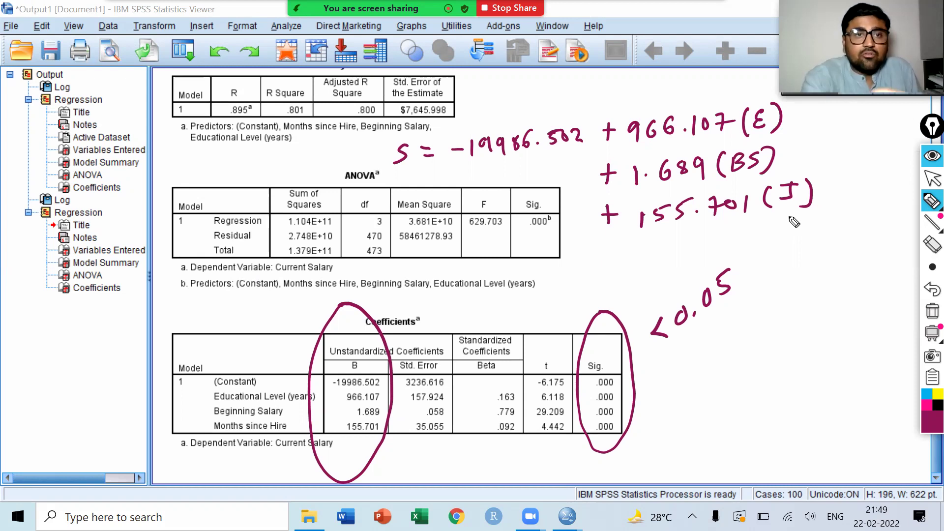
Draw checkmarks beside both Regression outline entries and the Coefficients table.
drag(109, 100, 157, 101)
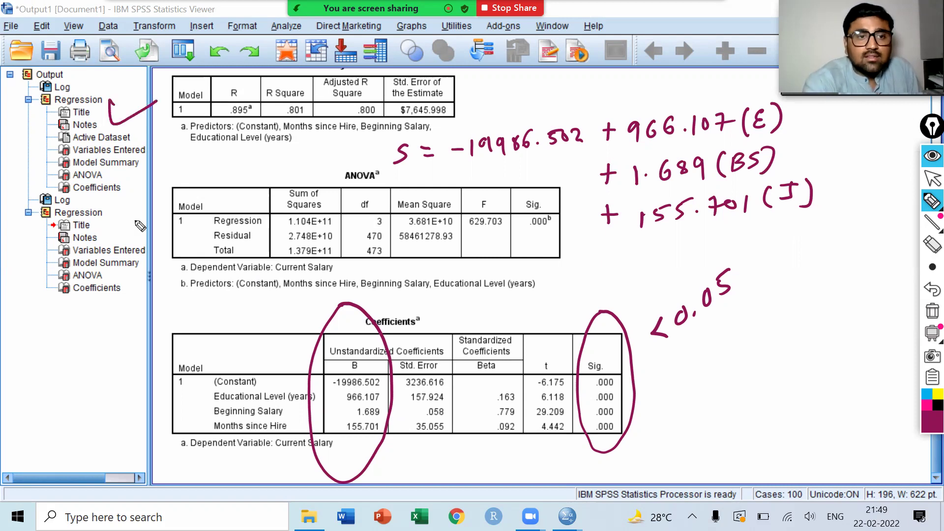
drag(116, 220, 169, 215)
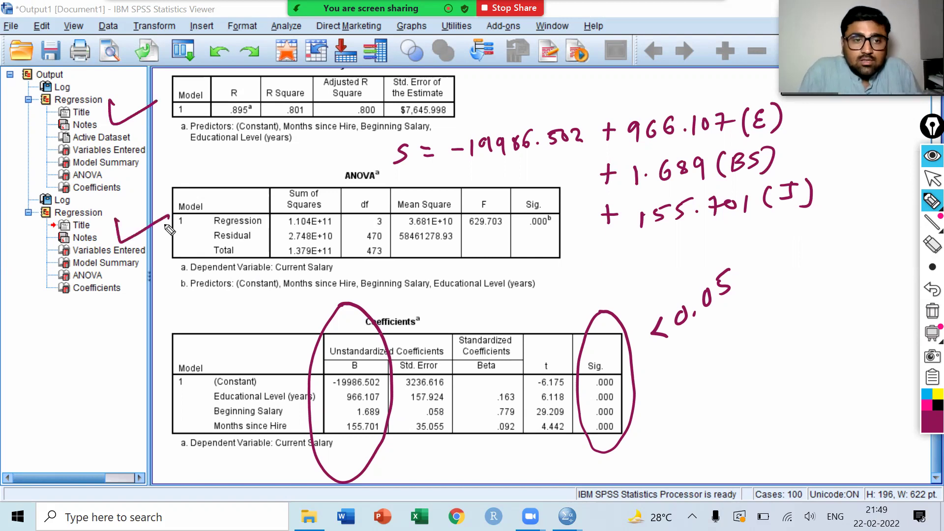
mouse_move(110, 382)
mouse_down()
mouse_move(118, 406)
mouse_move(157, 380)
mouse_up()
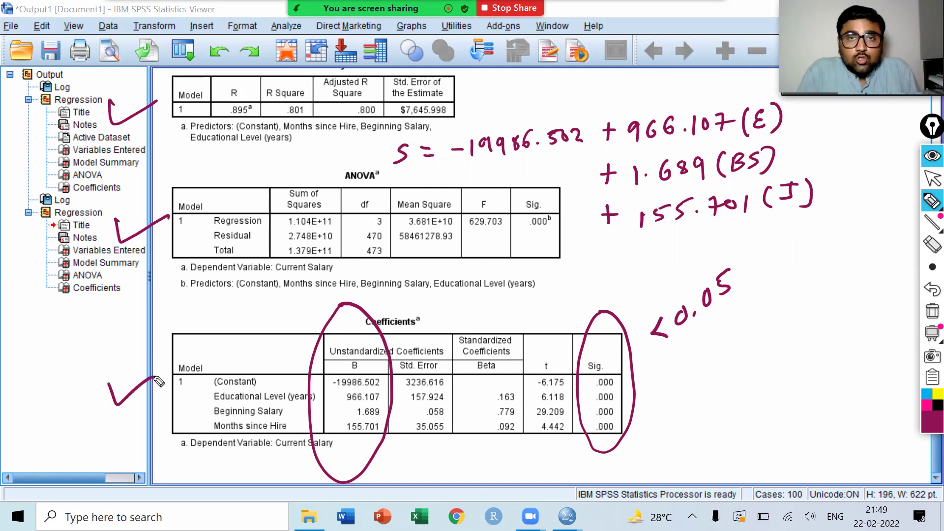